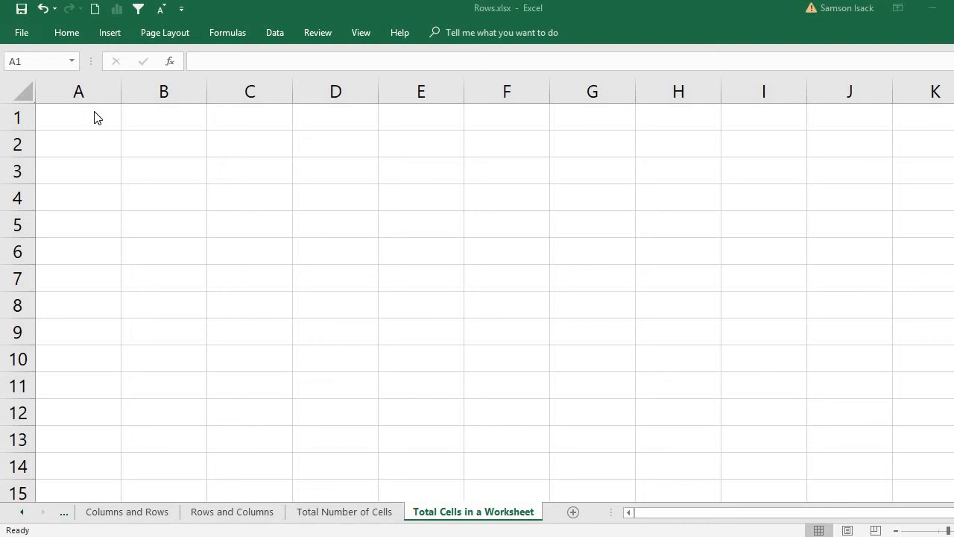
Enter the headers Rows in cell A1 and Columns in cell B1
{"action": "left_click", "coordinate": [71, 123]}
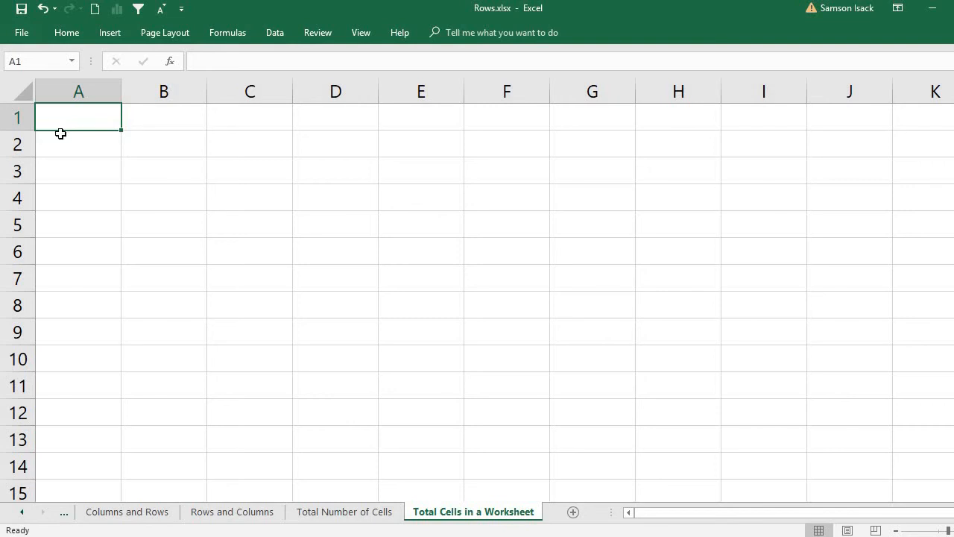
{"action": "type", "text": "Rows"}
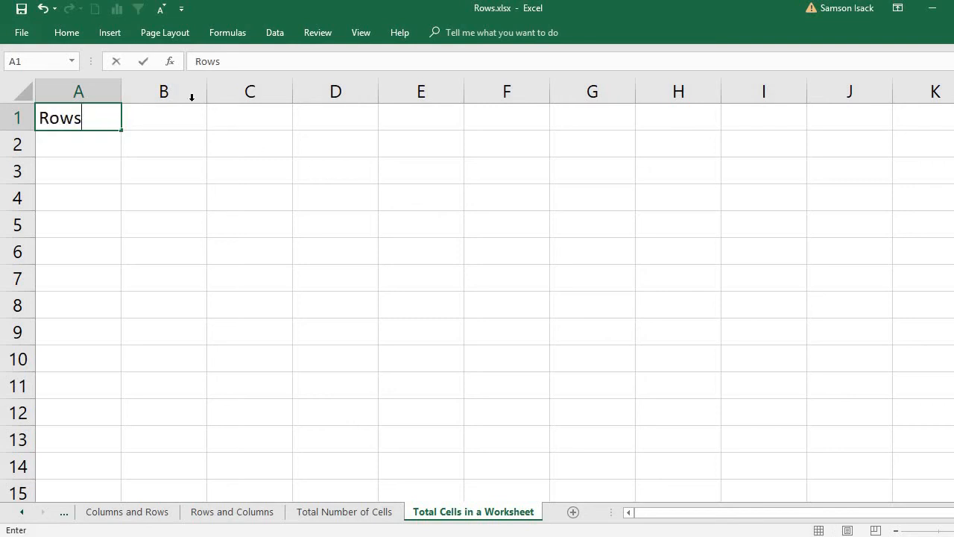
{"action": "left_click", "coordinate": [165, 125]}
{"action": "type", "text": "C"}
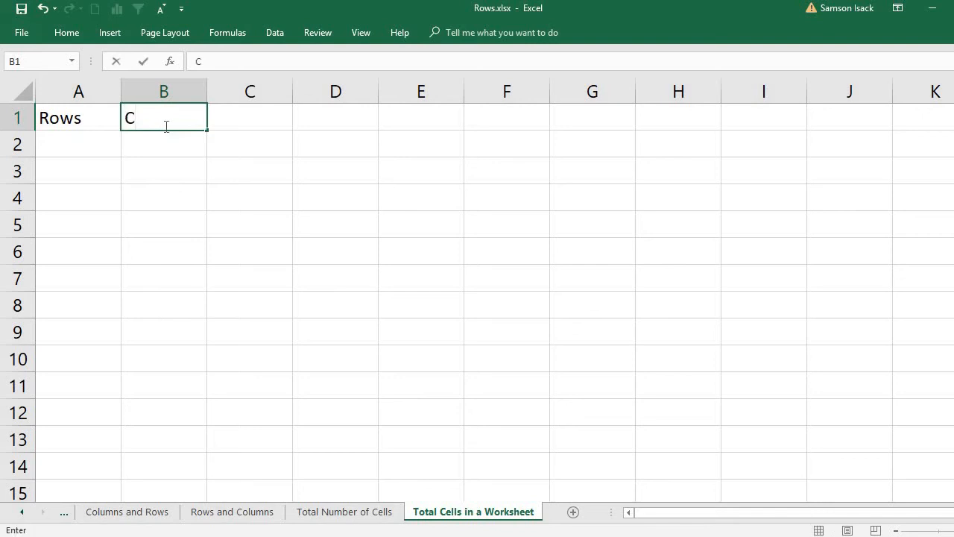
{"action": "type", "text": "olumns"}
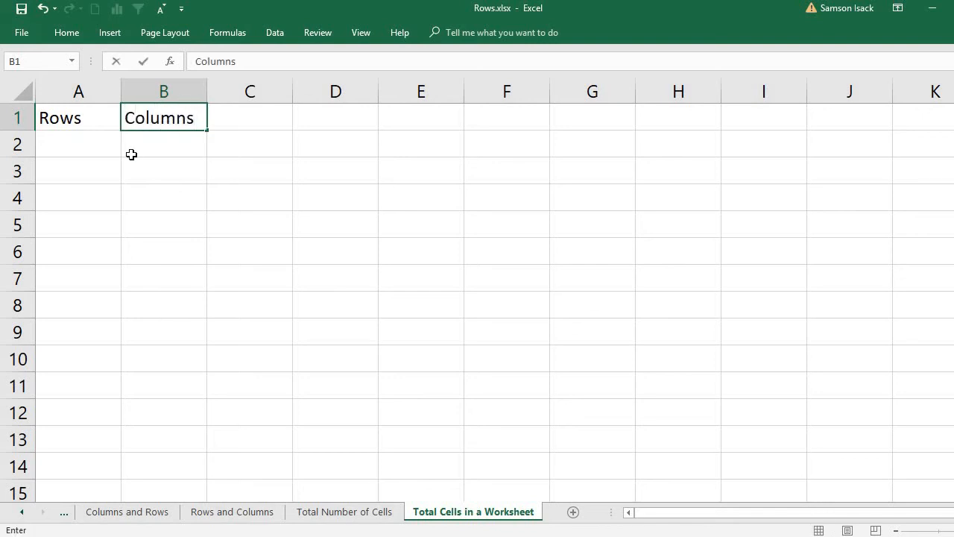
Count the worksheet's rows in cell A2 with the formula =ROWS(C:C)
{"action": "left_click", "coordinate": [112, 165]}
{"action": "left_click", "coordinate": [94, 137]}
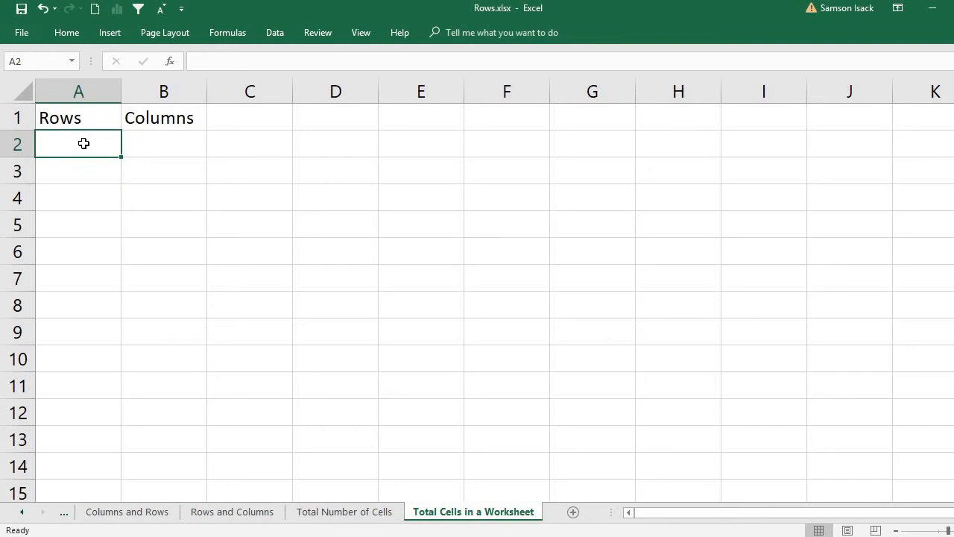
{"action": "type", "text": "="}
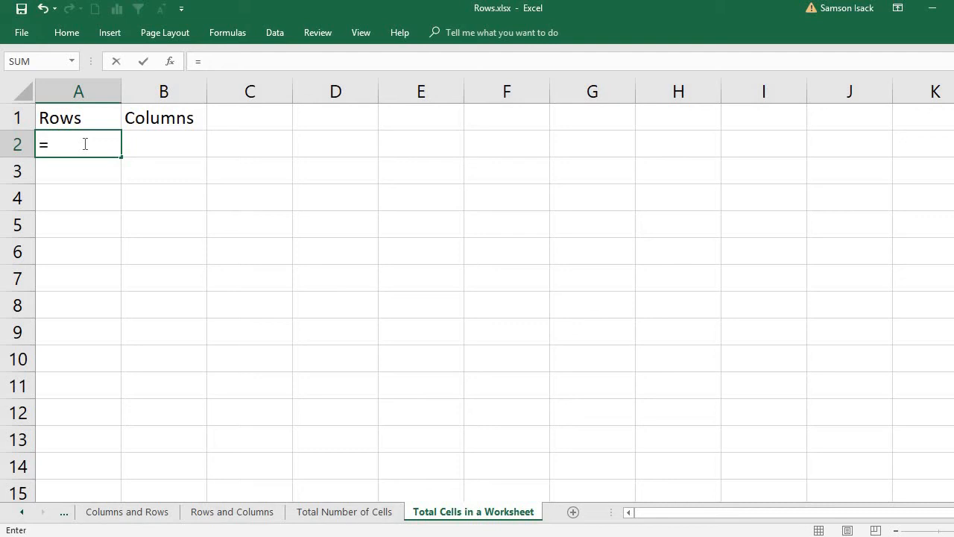
{"action": "left_click", "coordinate": [85, 143]}
{"action": "type", "text": "Rows"}
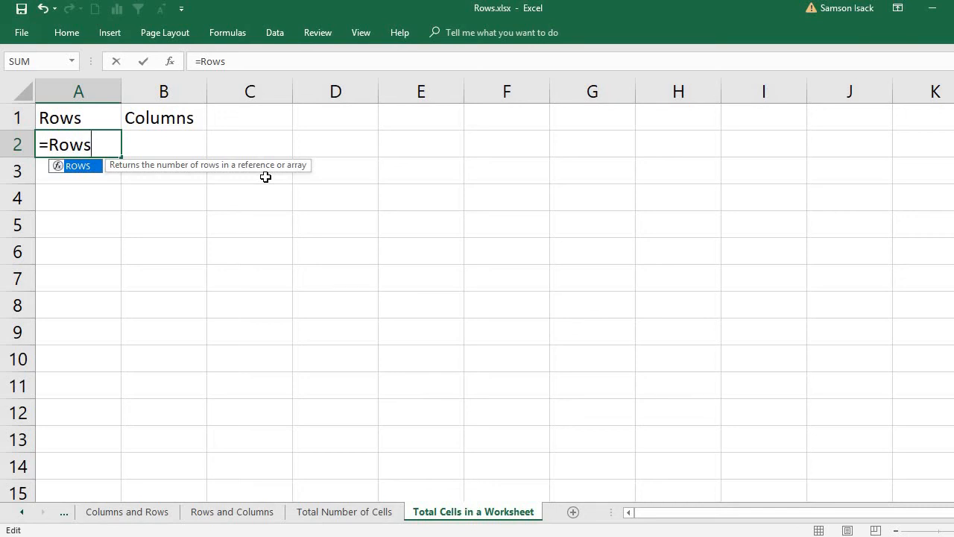
{"action": "type", "text": "("}
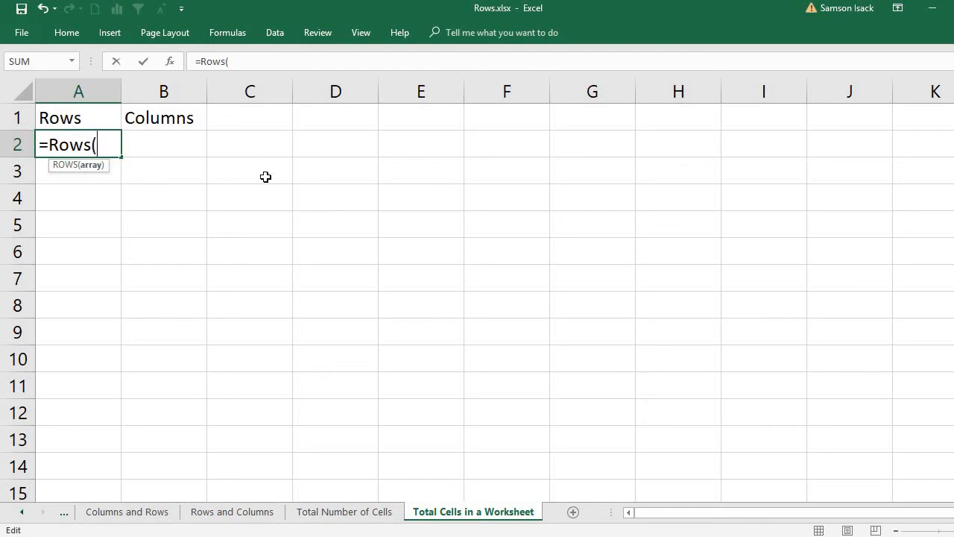
{"action": "left_click", "coordinate": [273, 87]}
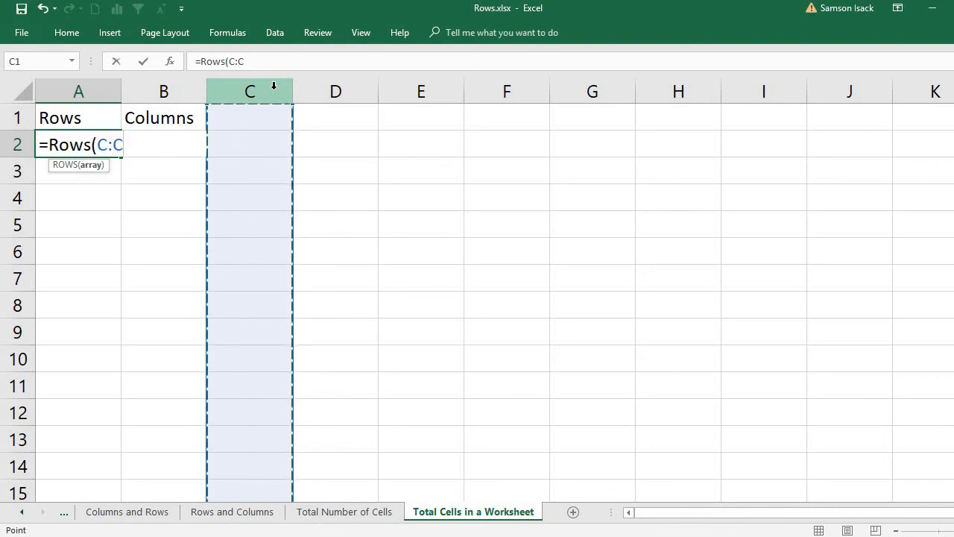
{"action": "type", "text": ")"}
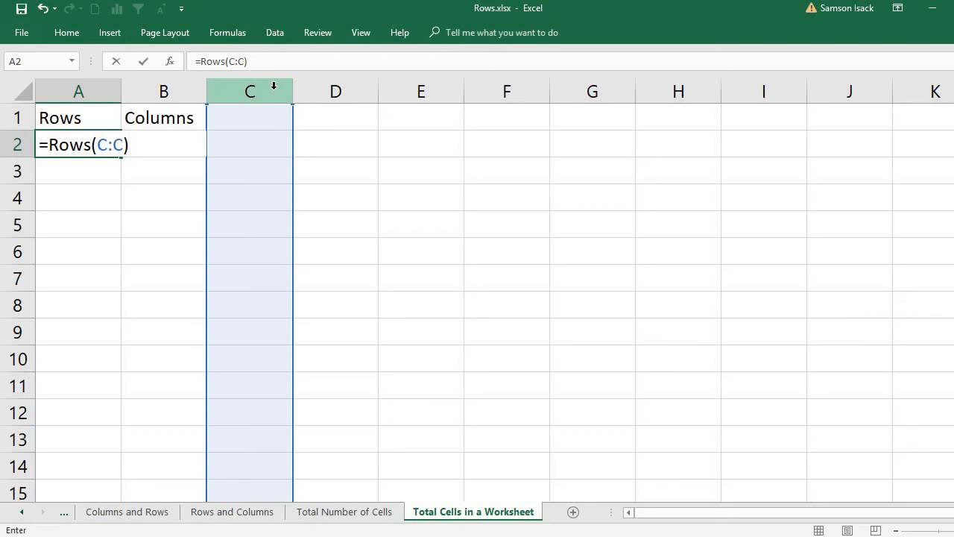
{"action": "key", "text": "Return"}
{"action": "left_click", "coordinate": [63, 138]}
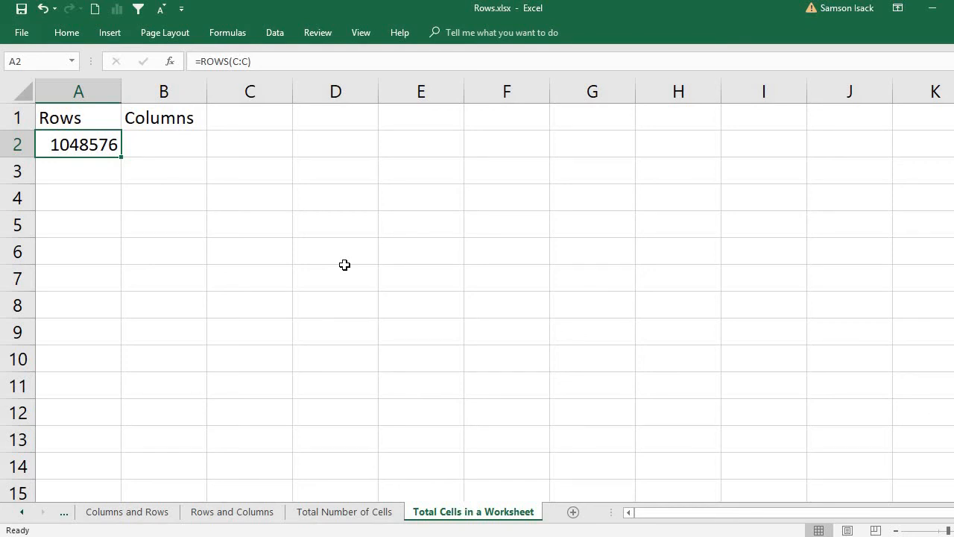
Count the worksheet's columns in cell B2 with the formula =COLUMNS(4:4)
{"action": "double_click", "coordinate": [176, 144]}
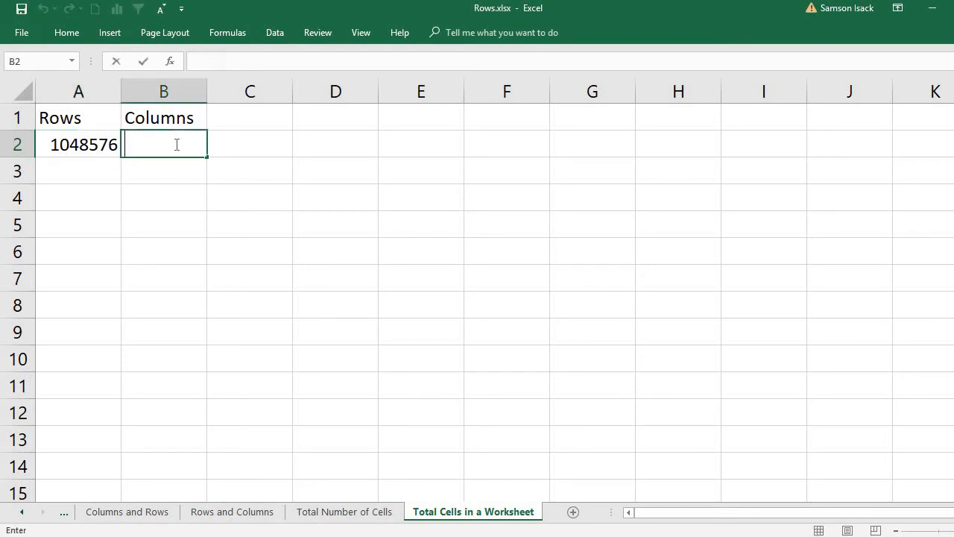
{"action": "type", "text": "=c"}
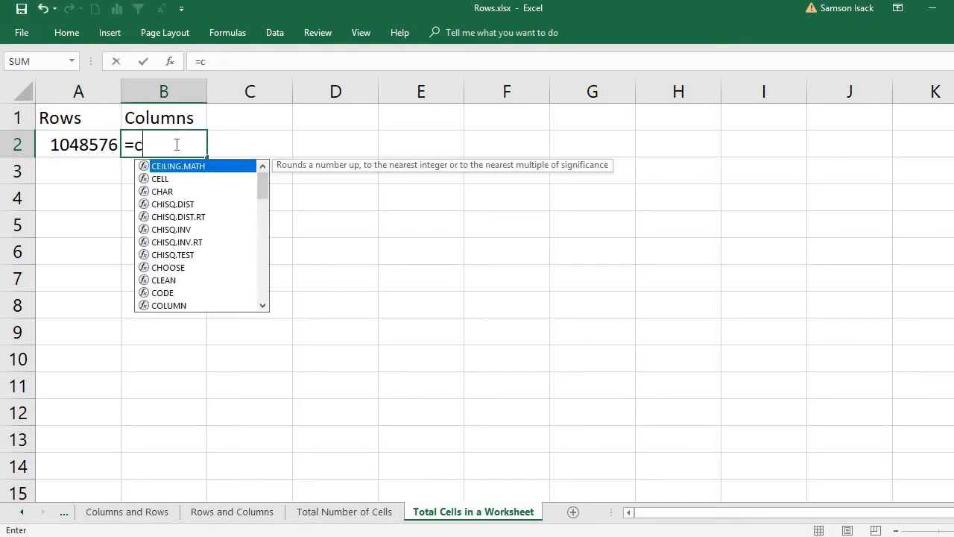
{"action": "type", "text": "ol"}
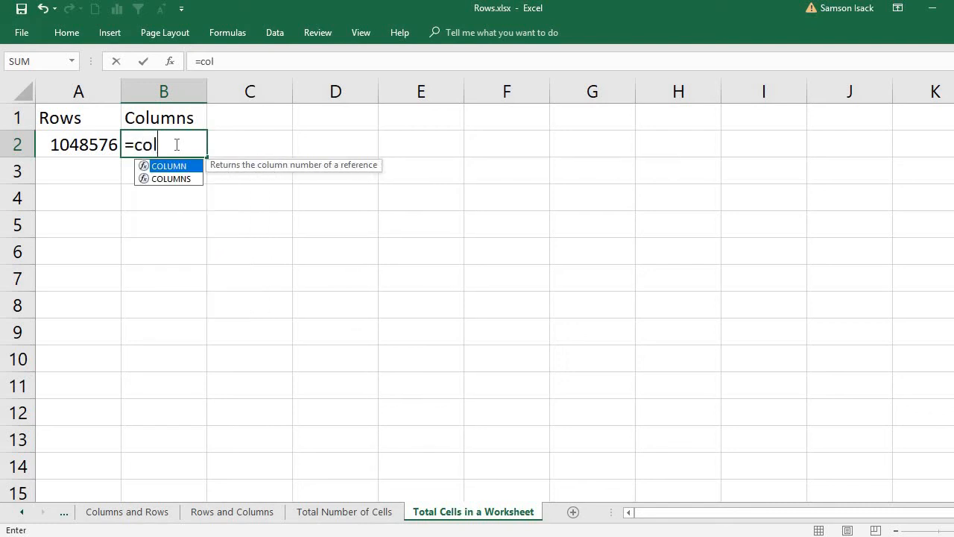
{"action": "type", "text": "umns"}
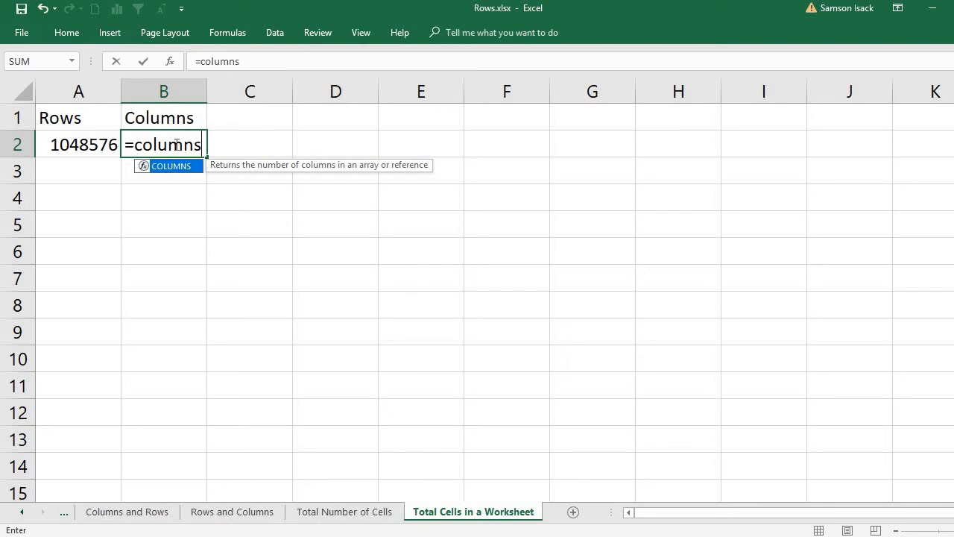
{"action": "type", "text": "("}
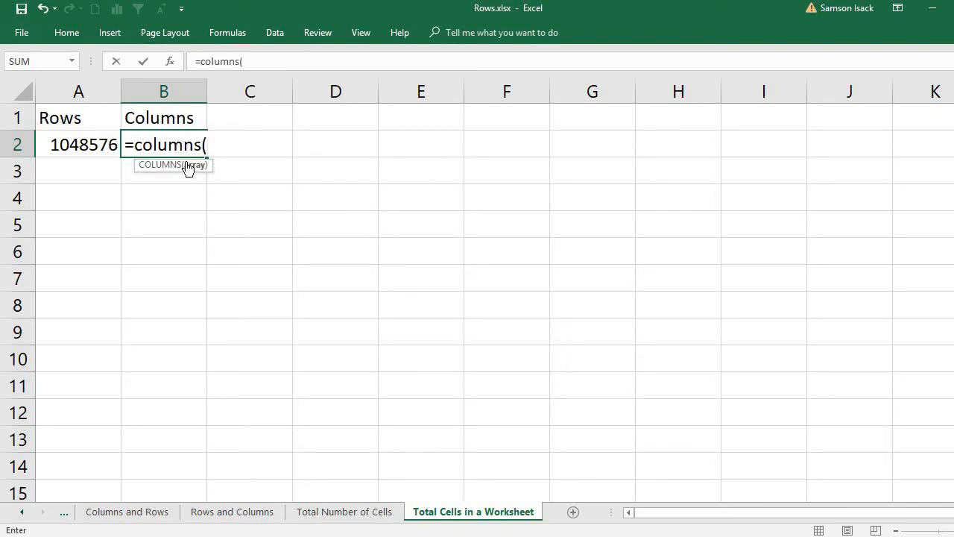
{"action": "key", "text": "BackSpace"}
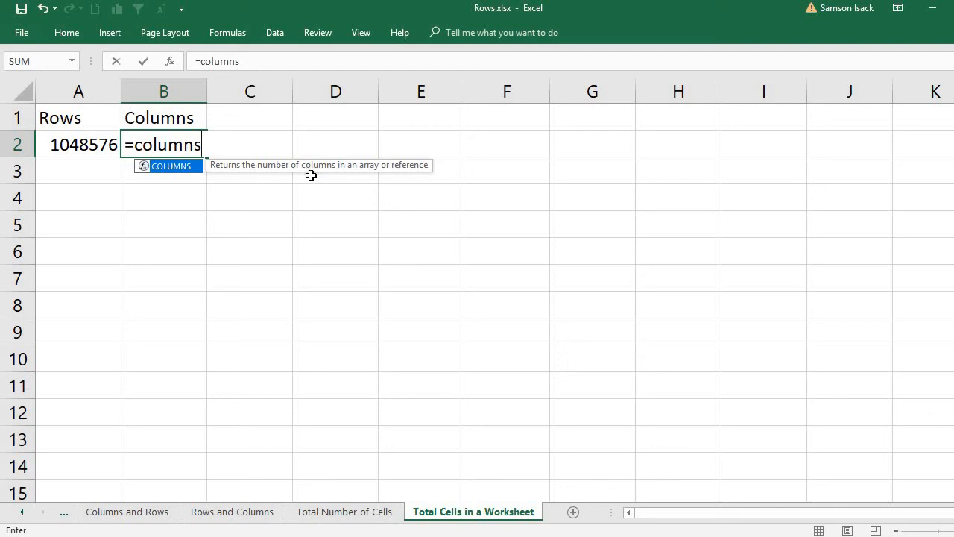
{"action": "type", "text": "("}
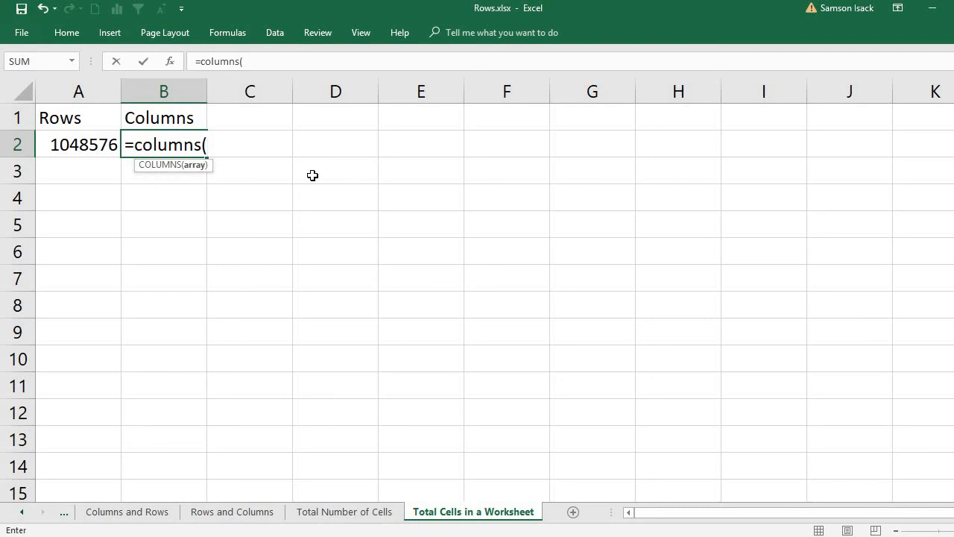
{"action": "left_click", "coordinate": [14, 197]}
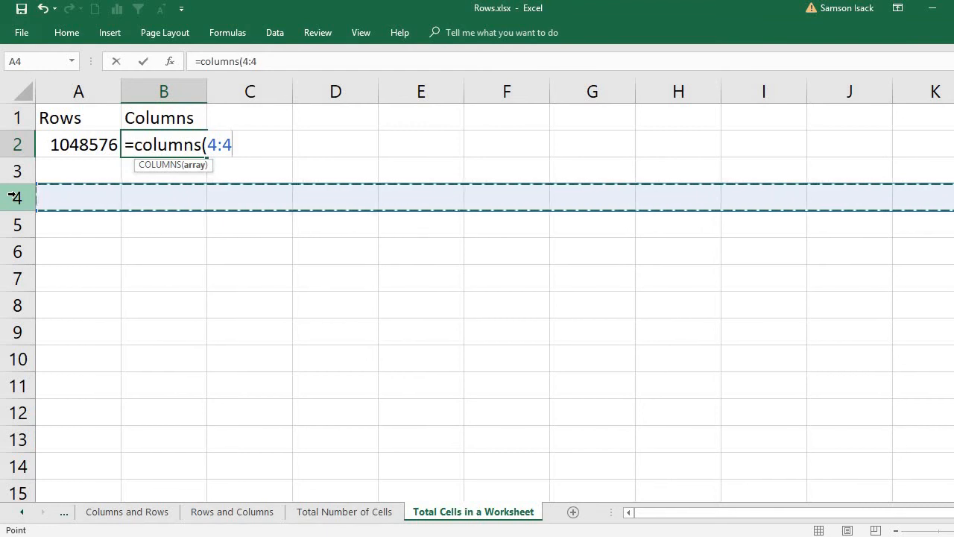
{"action": "type", "text": ")"}
{"action": "key", "text": "Return"}
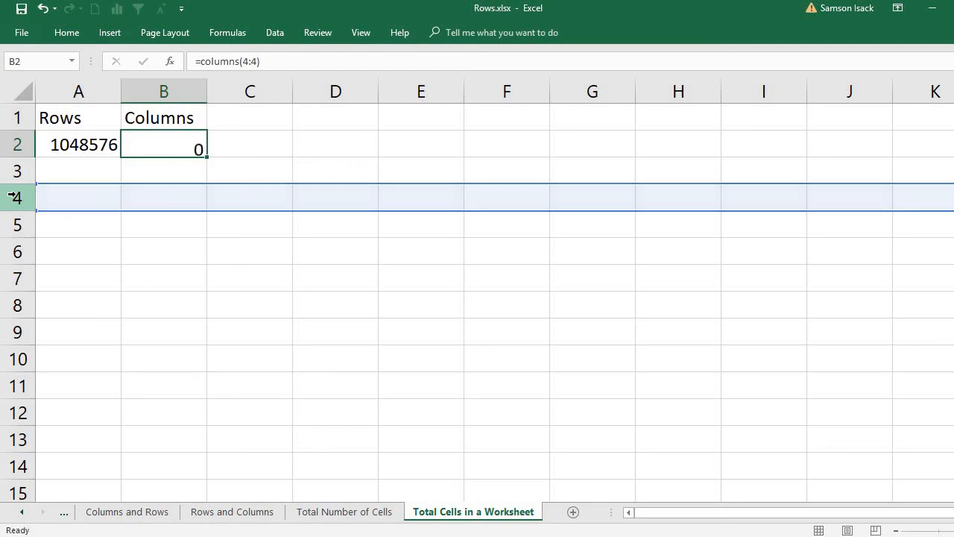
{"action": "left_click", "coordinate": [123, 145]}
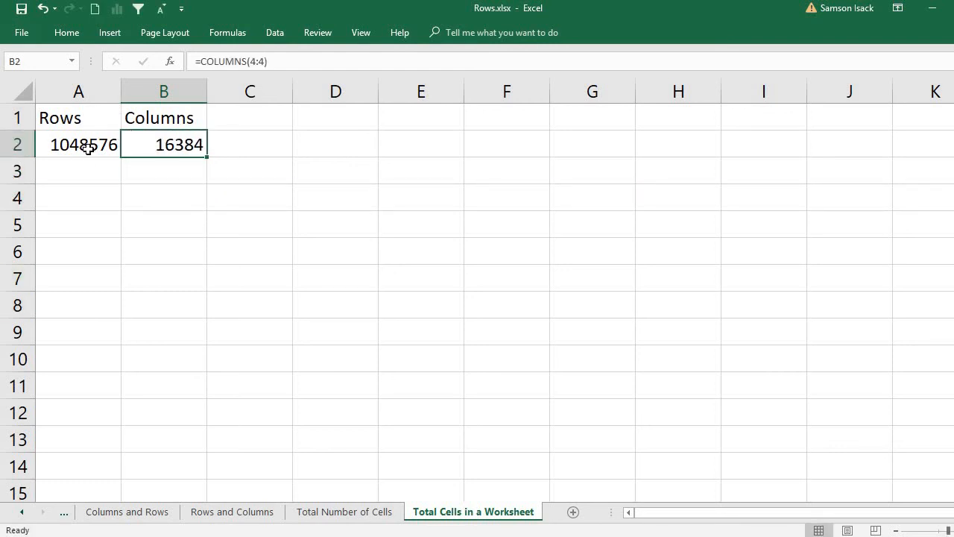
Add the header Cells in C1 and calculate the total number of cells in C2 with =A2*B2
{"action": "left_click", "coordinate": [256, 120]}
{"action": "type", "text": "Cells"}
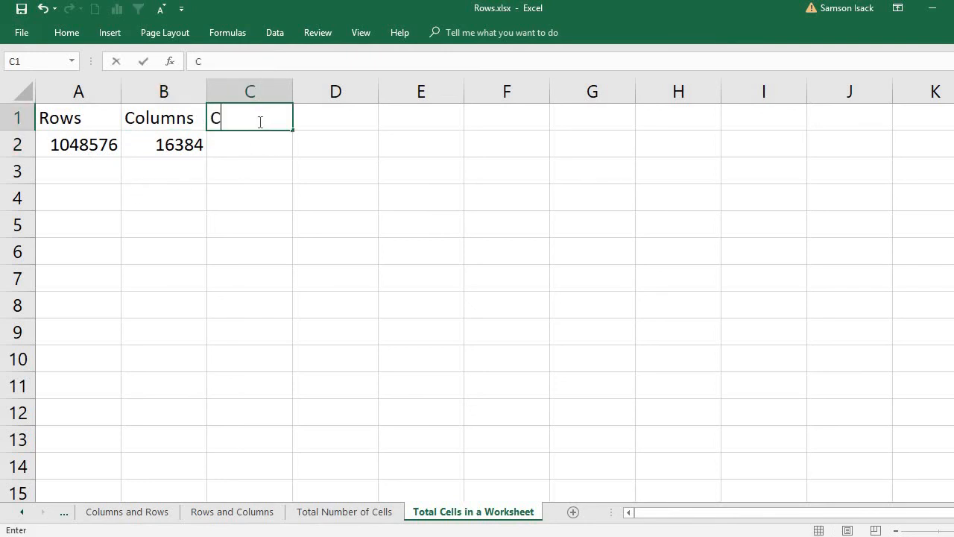
{"action": "key", "text": "Return"}
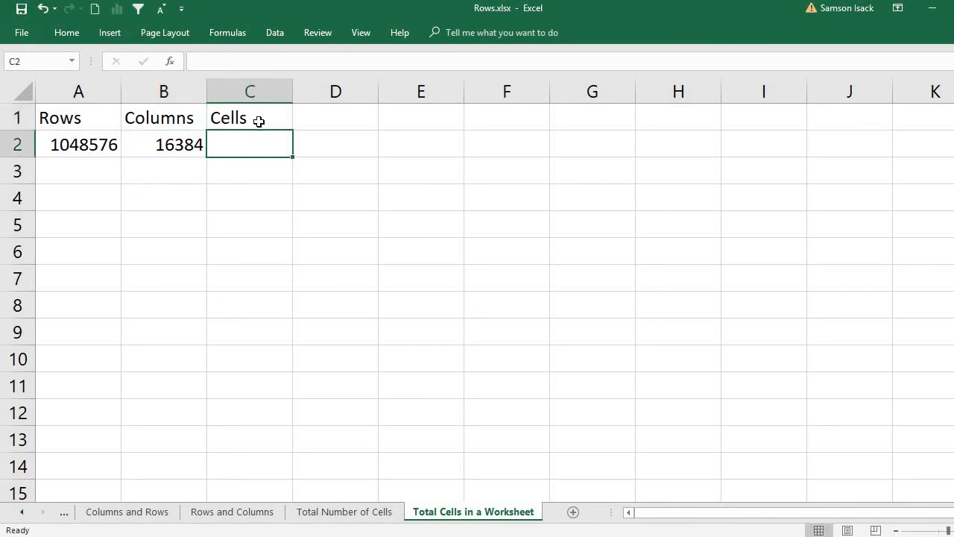
{"action": "type", "text": "="}
{"action": "left_click", "coordinate": [93, 148]}
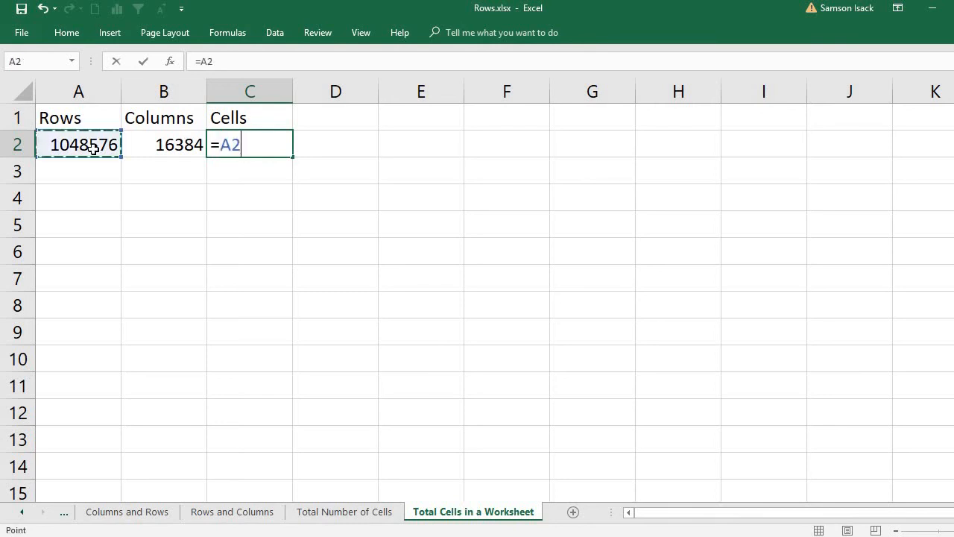
{"action": "type", "text": "*"}
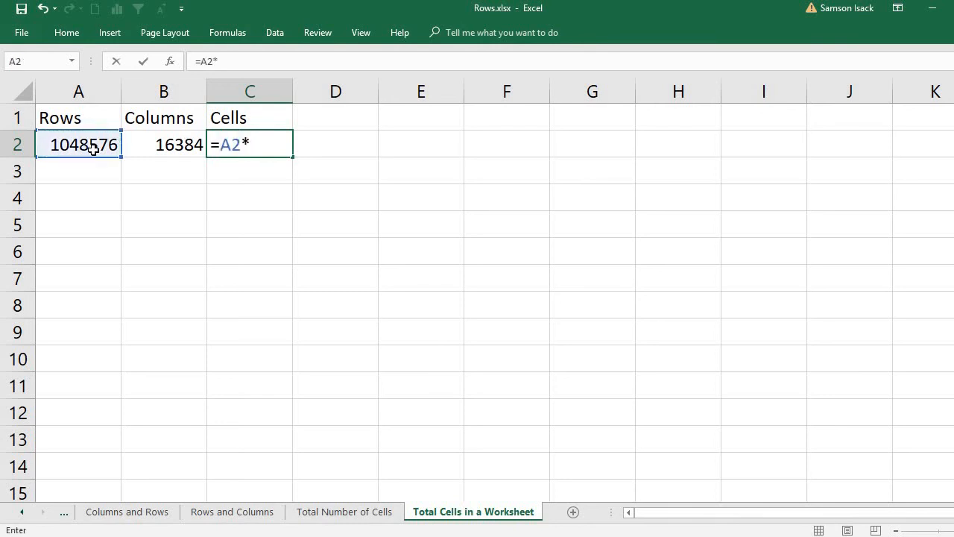
{"action": "left_click", "coordinate": [134, 151]}
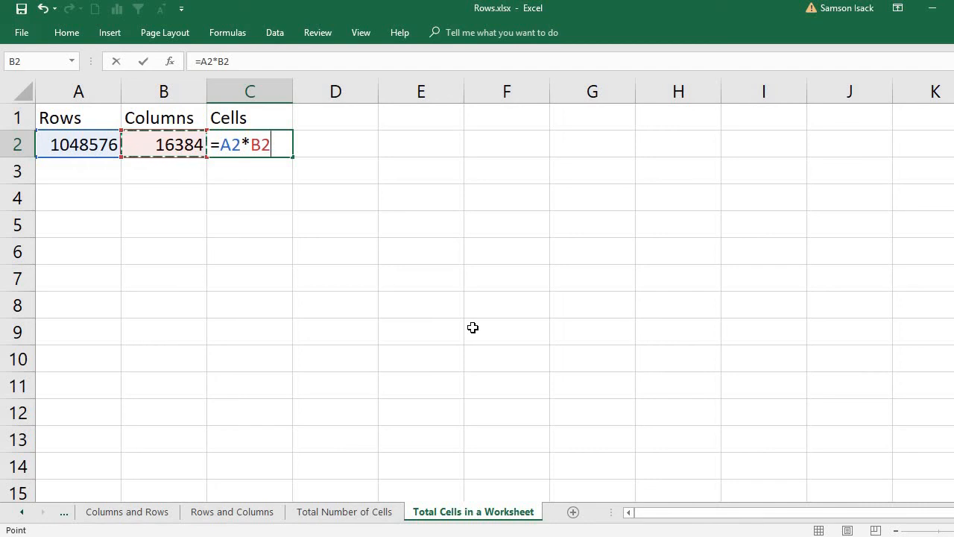
{"action": "key", "text": "Return"}
{"action": "left_click", "coordinate": [305, 144]}
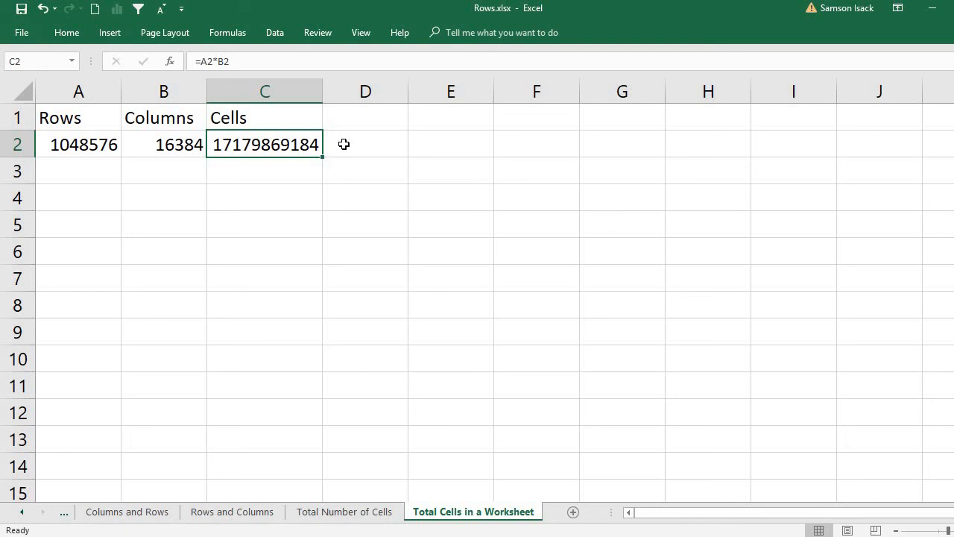
Begin a formula in cell A4 that counts the worksheet's rows with =ROWS(E:E)
{"action": "left_click", "coordinate": [148, 201]}
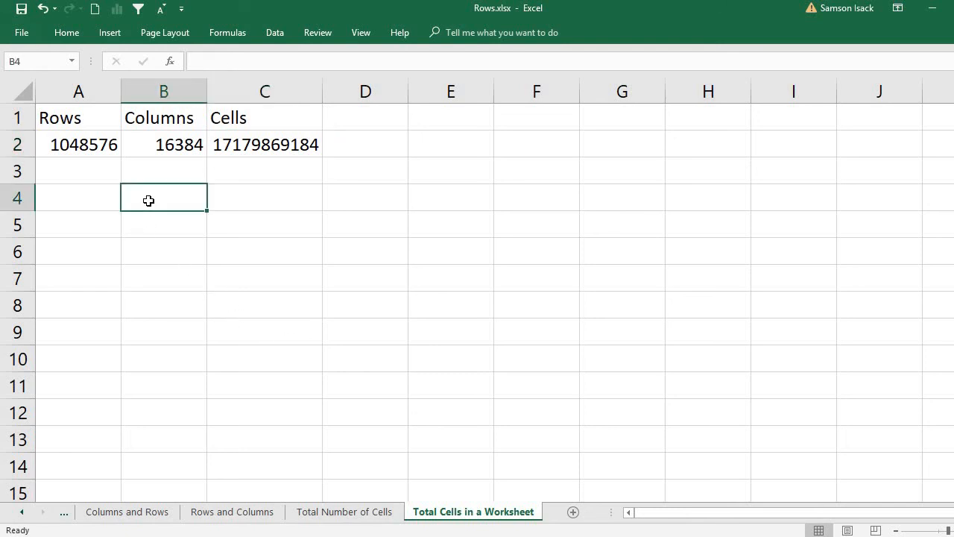
{"action": "left_click", "coordinate": [84, 198]}
{"action": "type", "text": "="}
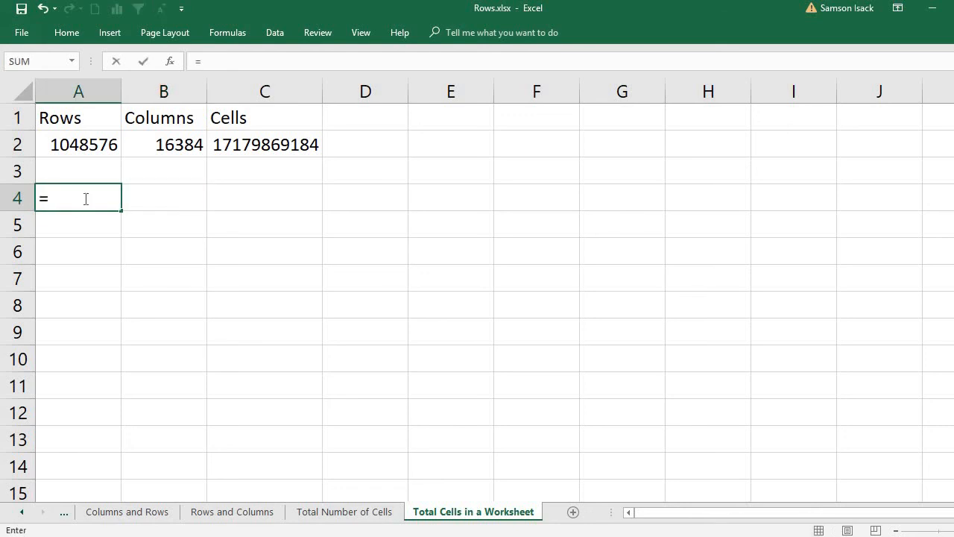
{"action": "type", "text": "ro"}
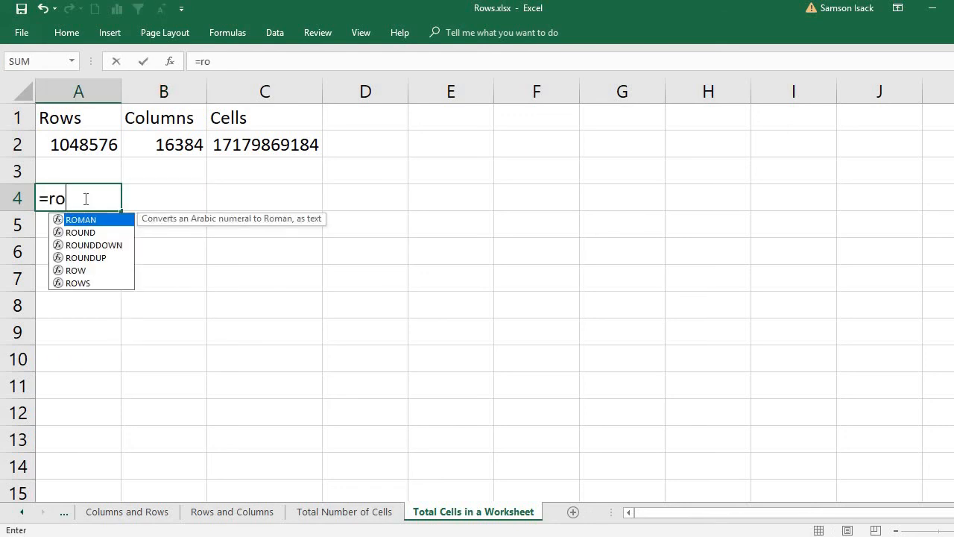
{"action": "type", "text": "es"}
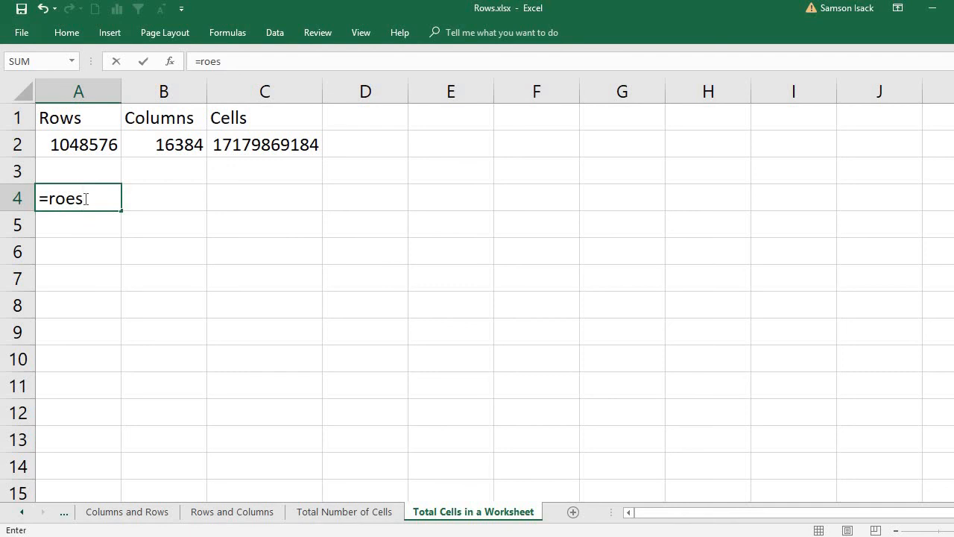
{"action": "key", "text": "BackSpace"}
{"action": "key", "text": "BackSpace"}
{"action": "type", "text": "ws"}
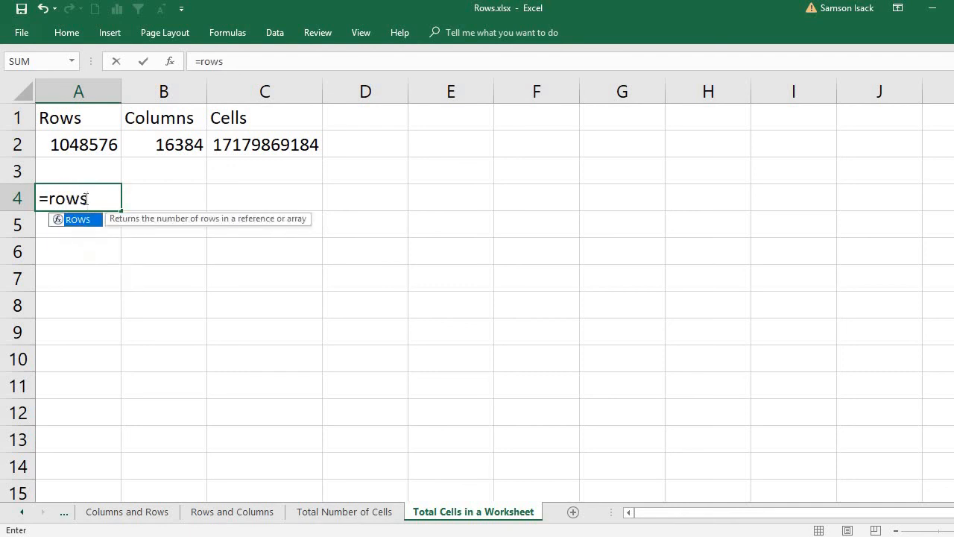
{"action": "type", "text": "("}
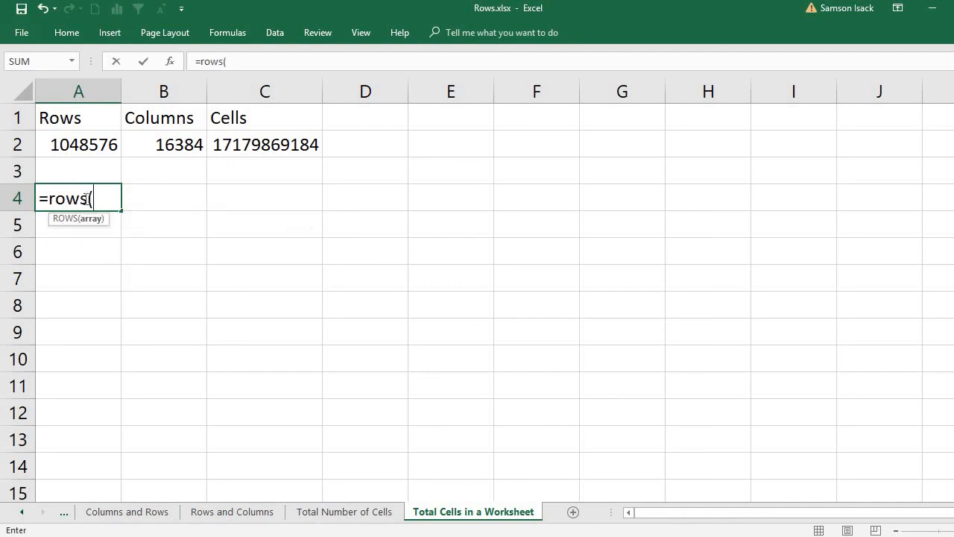
{"action": "left_click", "coordinate": [453, 91]}
{"action": "type", "text": ")"}
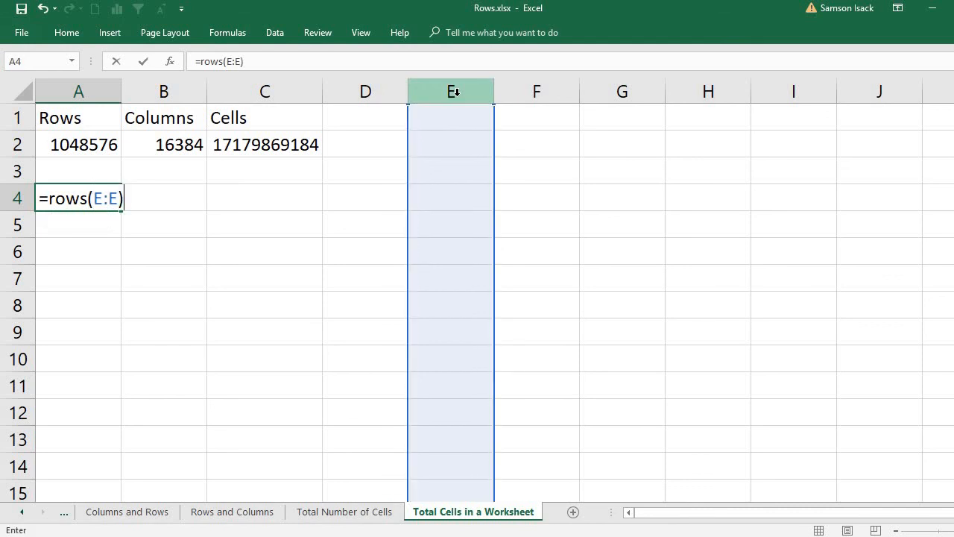
Complete the formula in A4 by multiplying the row count by COLUMNS(6:6) to get the total number of cells
{"action": "type", "text": "*c"}
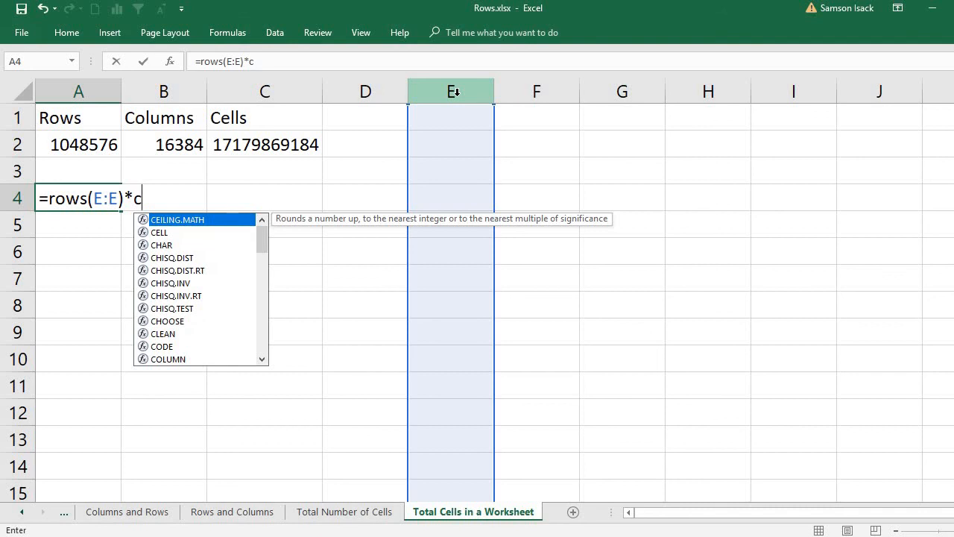
{"action": "type", "text": "loumns"}
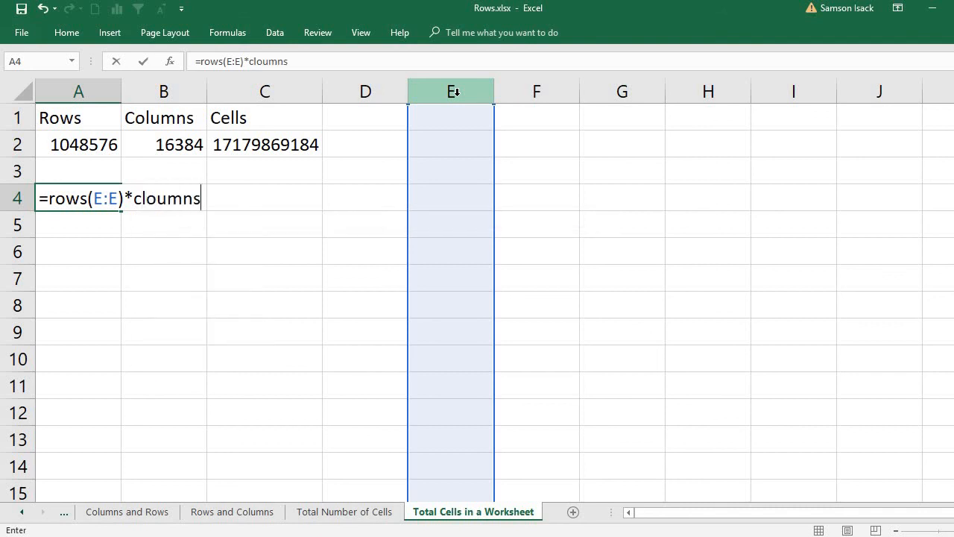
{"action": "key", "text": "BackSpace"}
{"action": "key", "text": "BackSpace"}
{"action": "key", "text": "BackSpace"}
{"action": "key", "text": "BackSpace"}
{"action": "key", "text": "BackSpace"}
{"action": "key", "text": "BackSpace"}
{"action": "type", "text": "ol"}
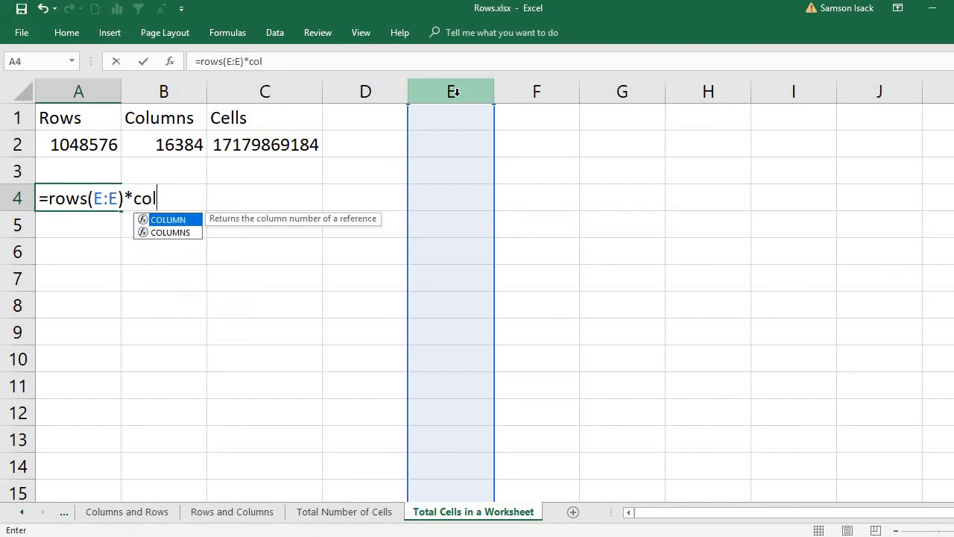
{"action": "type", "text": "um"}
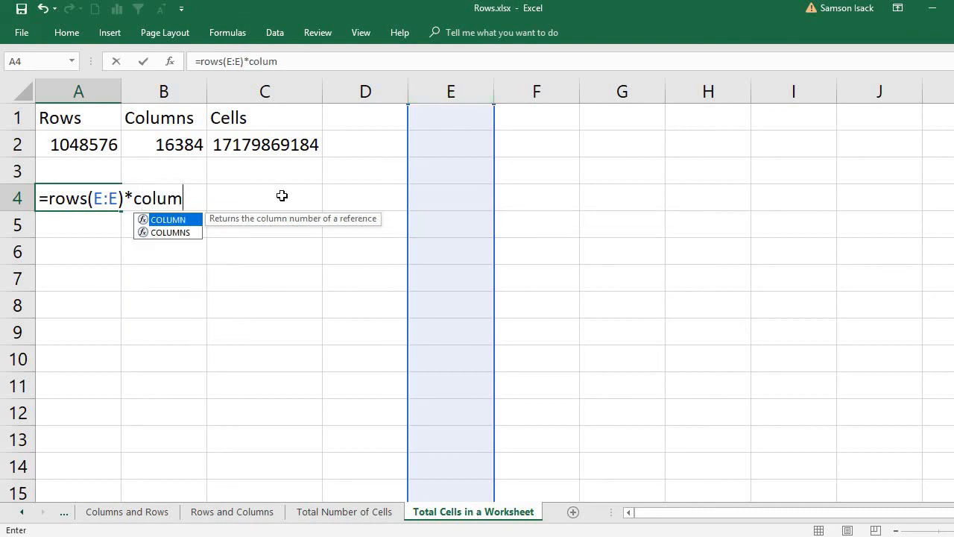
{"action": "left_click", "coordinate": [187, 232]}
{"action": "double_click", "coordinate": [187, 232]}
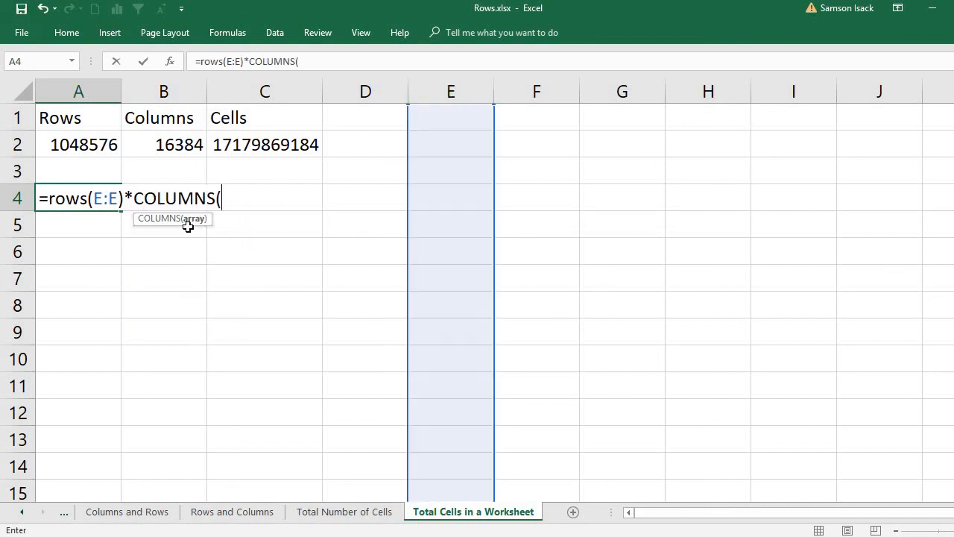
{"action": "left_click", "coordinate": [13, 252]}
{"action": "type", "text": ")"}
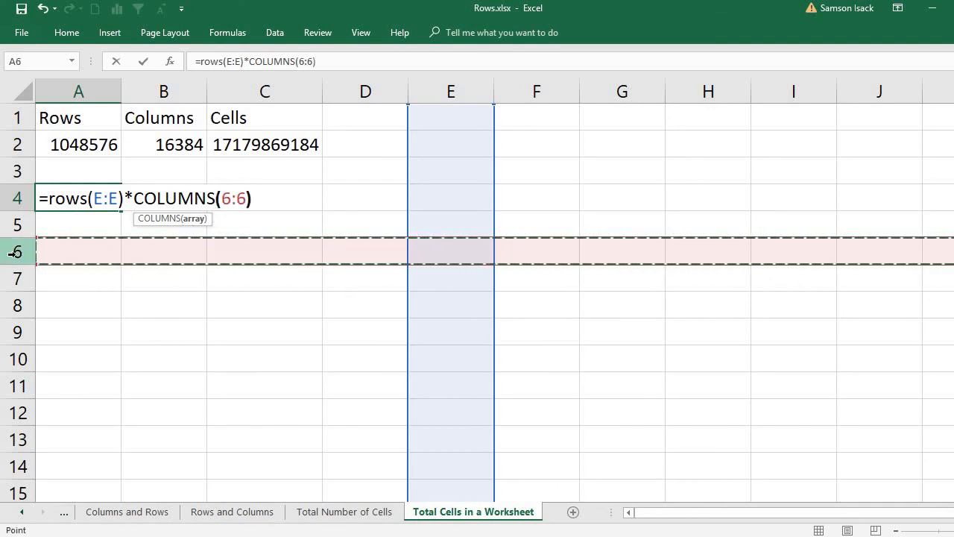
{"action": "key", "text": "Return"}
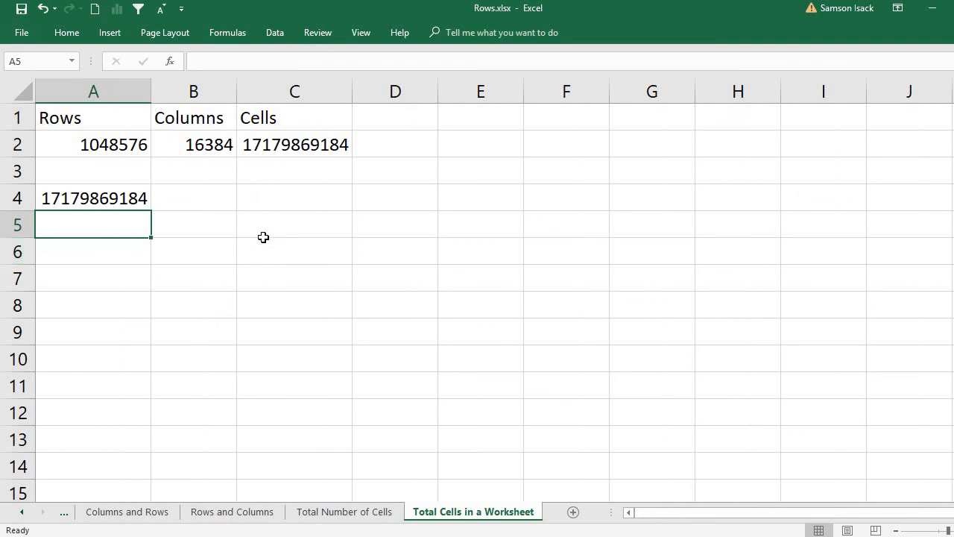
{"action": "left_click", "coordinate": [131, 199]}
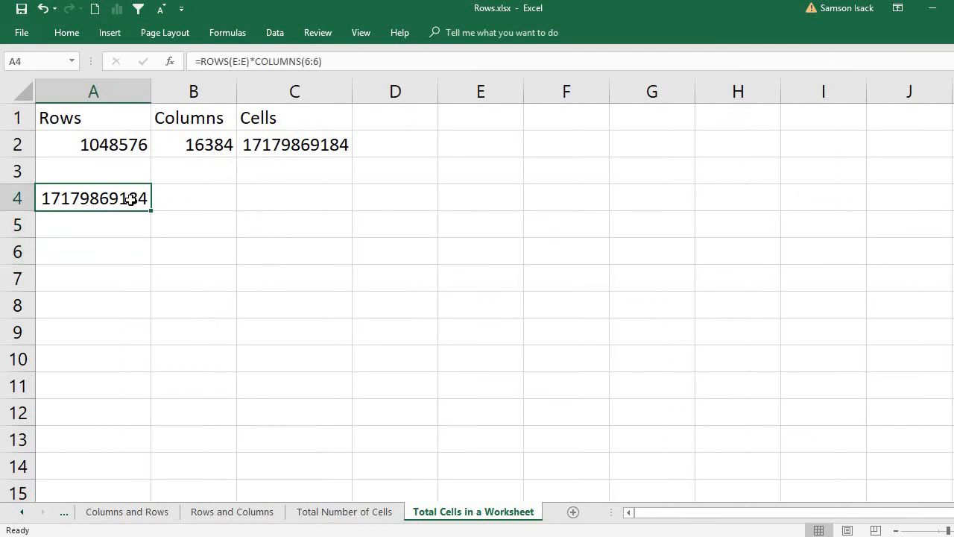